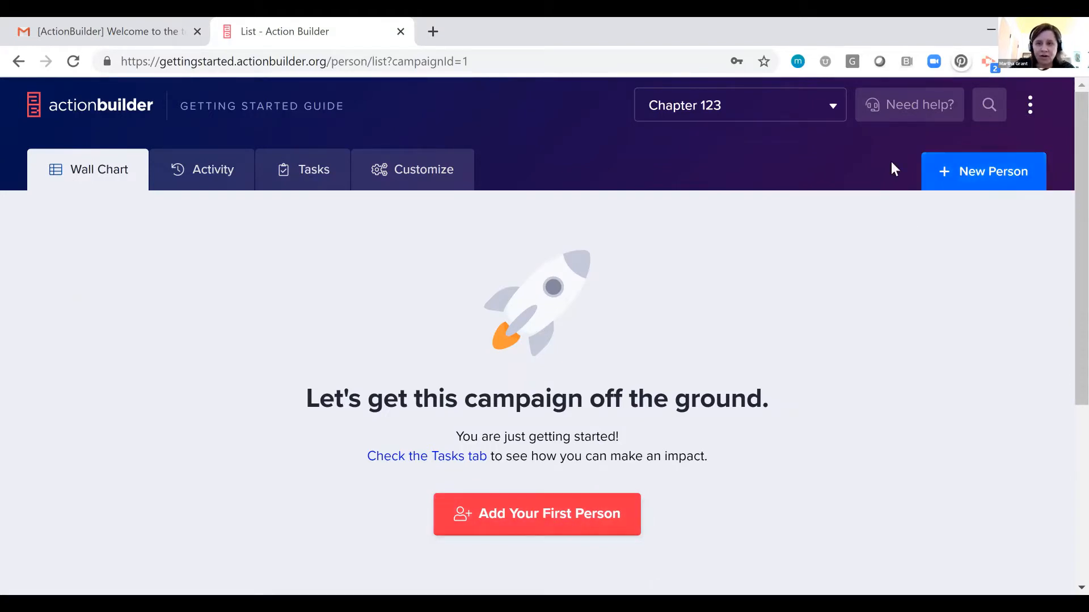
Start a new person record and enter the person's first name, last name and an age of 35.
click(535, 516)
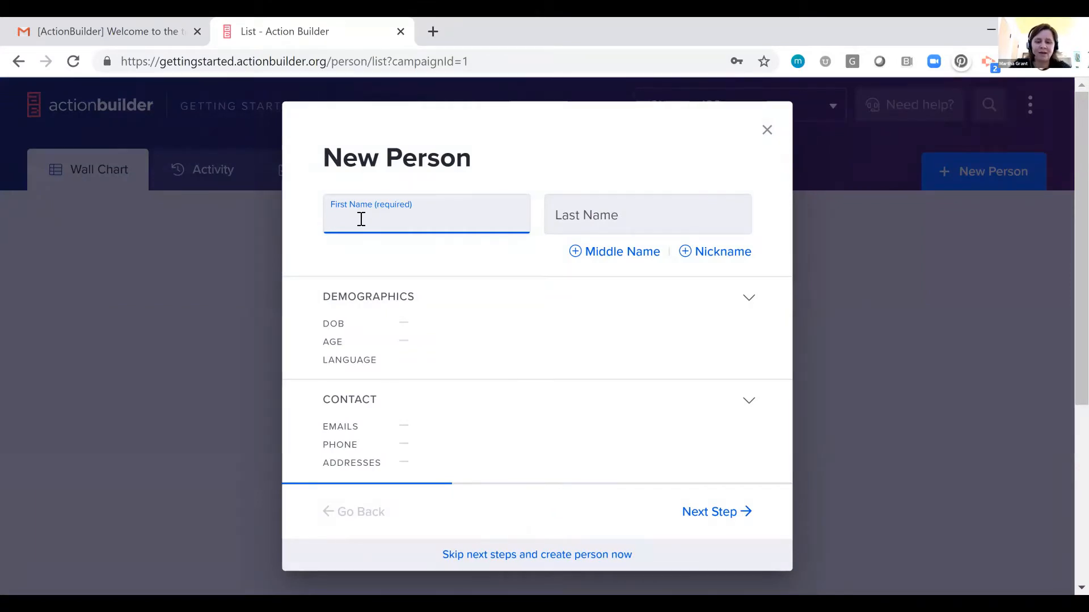
key(Tab)
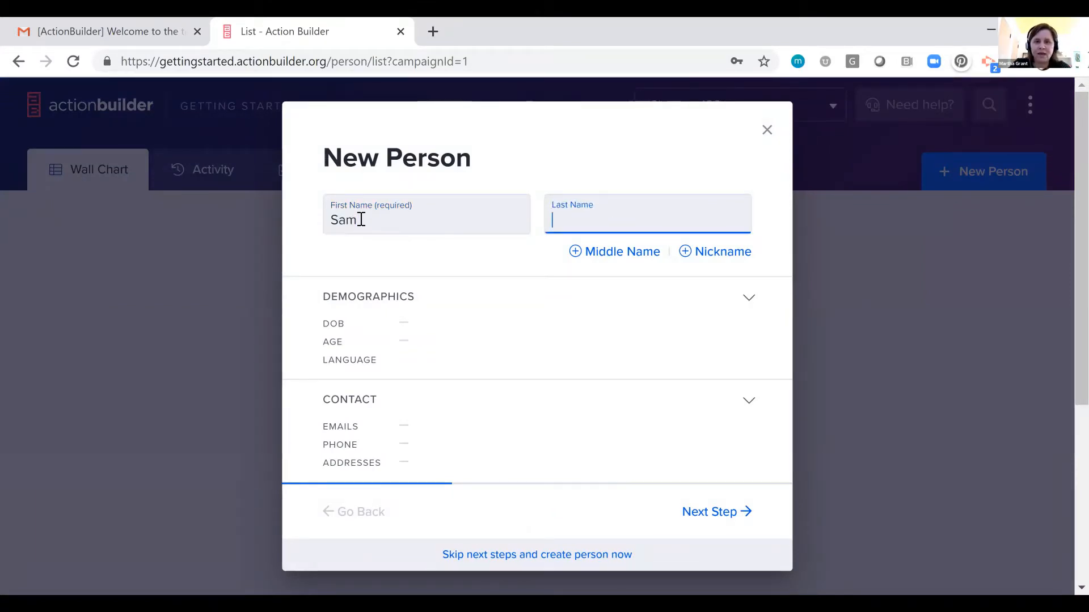
click(509, 331)
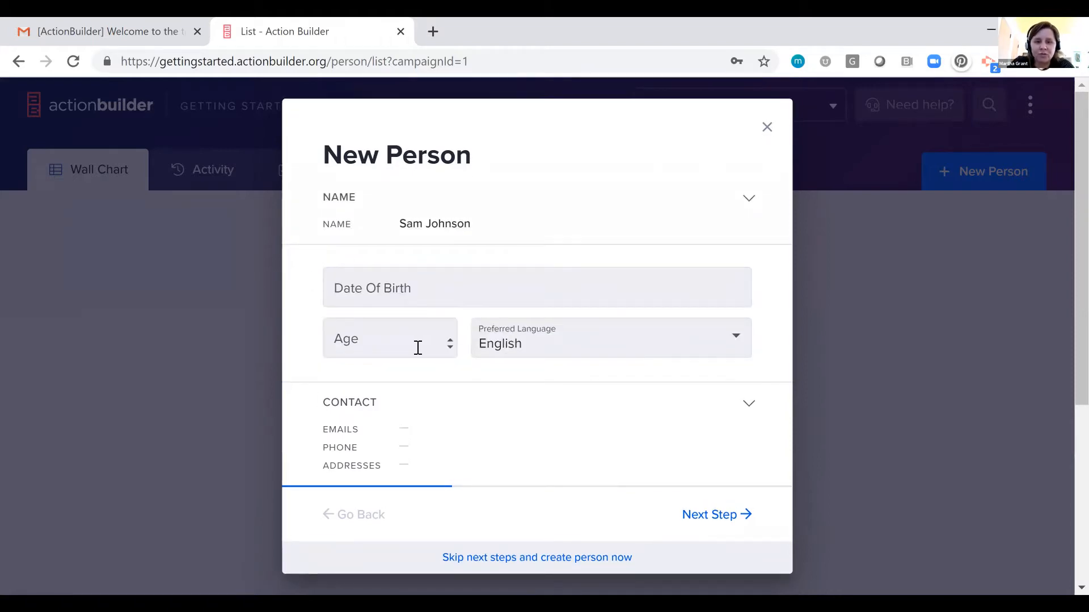
click(417, 346)
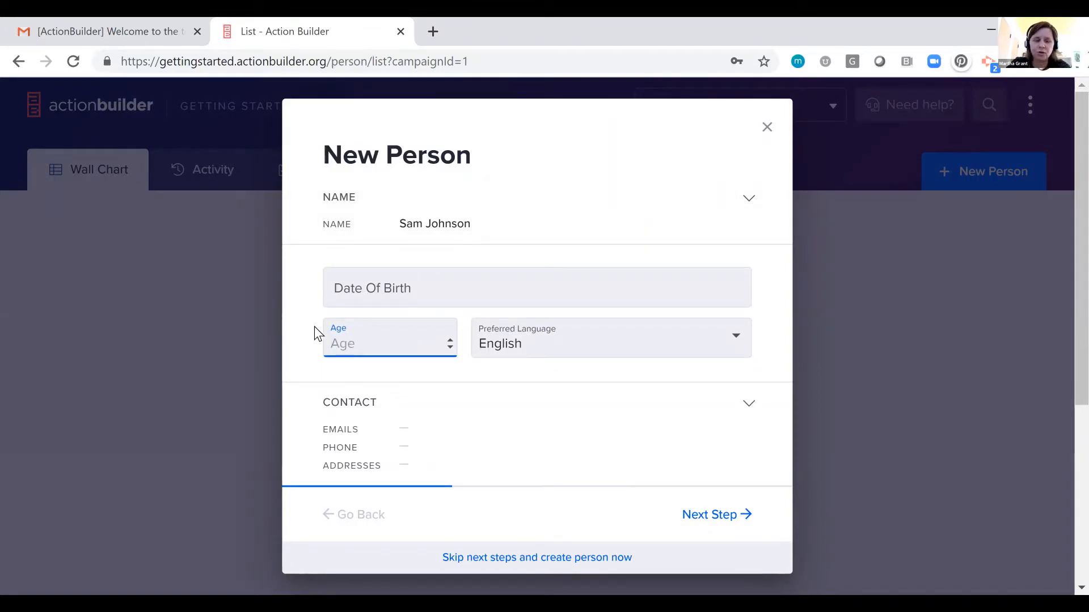
text(35)
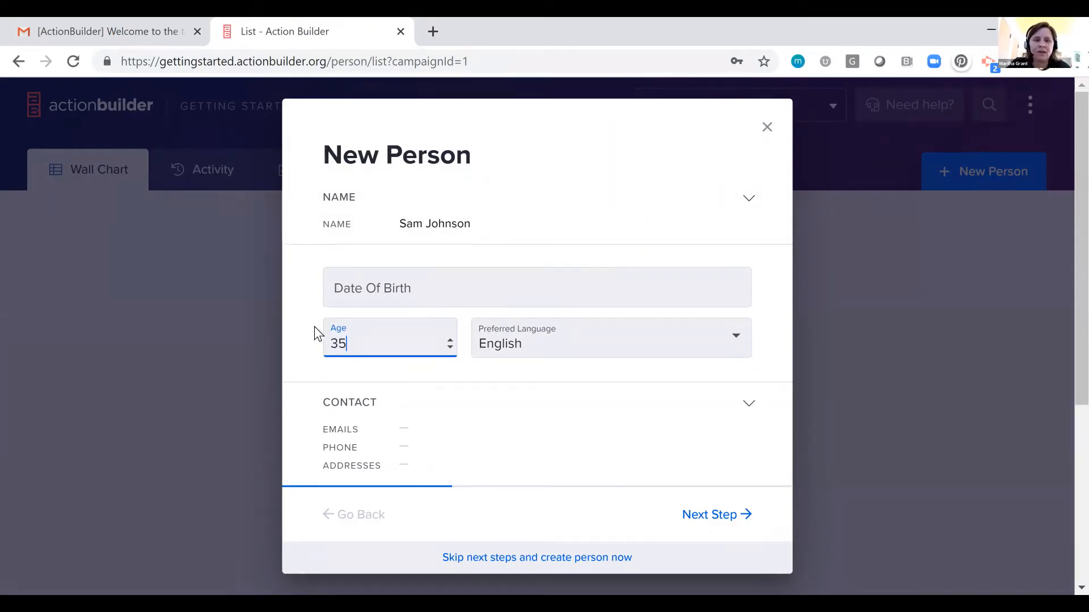
Add the person's mobile phone number and create the record, skipping the remaining setup steps.
click(508, 406)
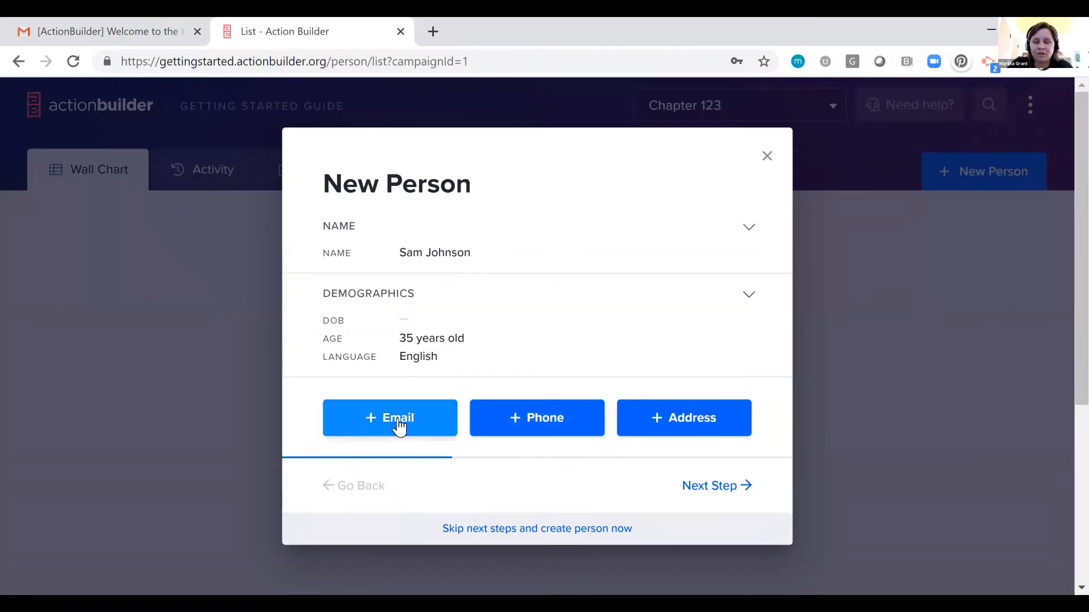
click(516, 423)
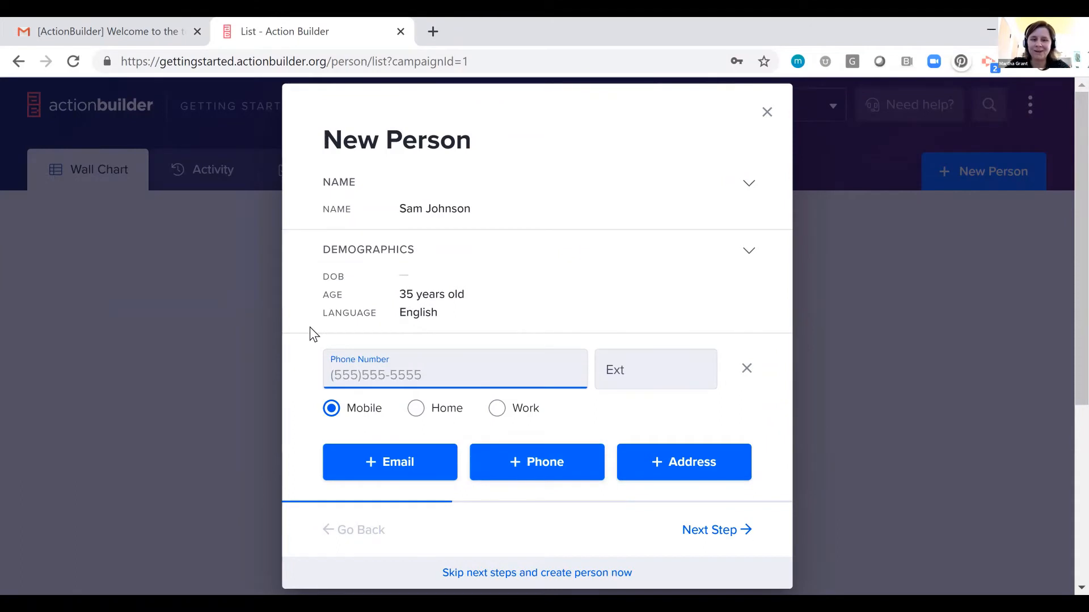
text(5555555555)
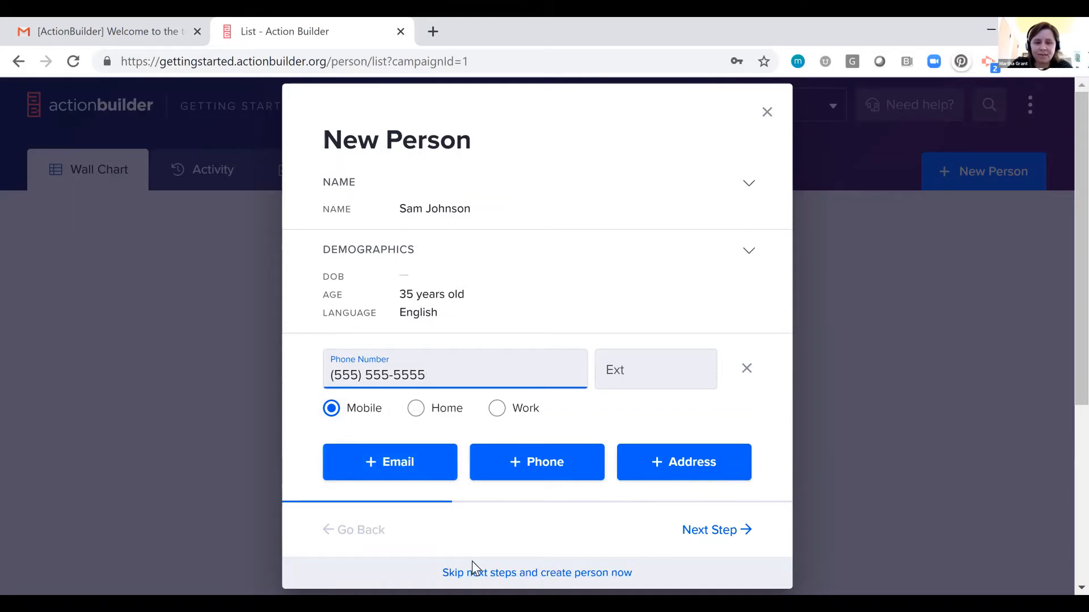
click(537, 573)
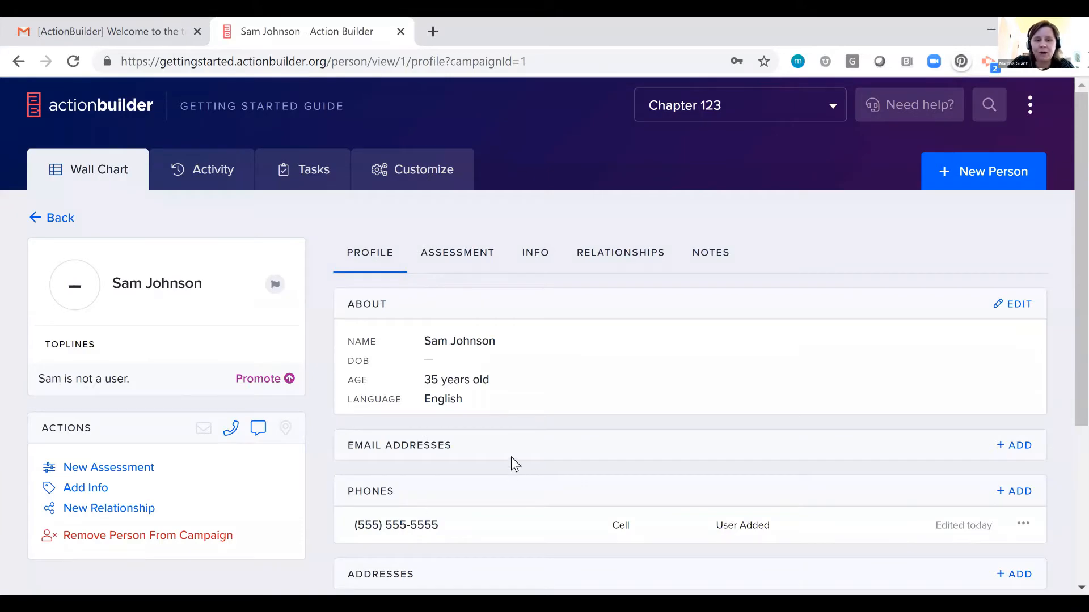
Mark the person's mobile phone number as confirmed.
scroll(512, 457, down, 3)
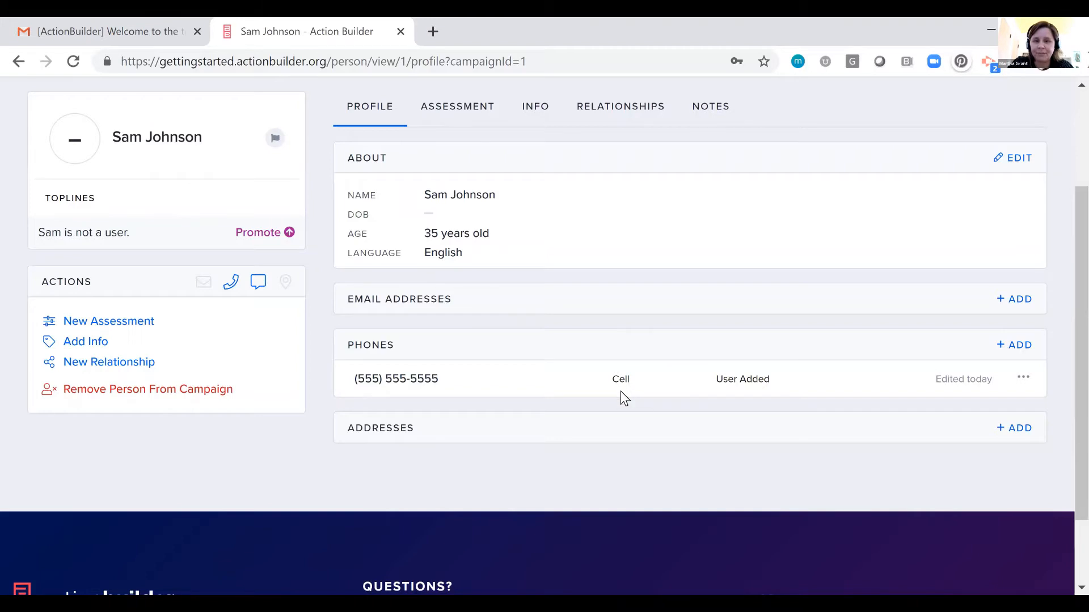
click(1023, 380)
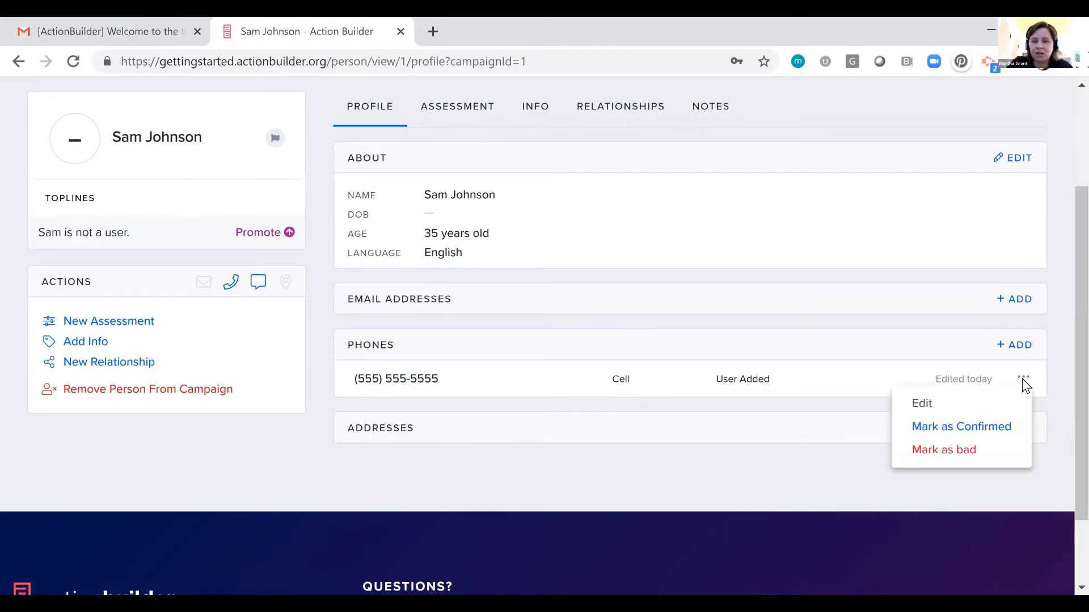
click(983, 434)
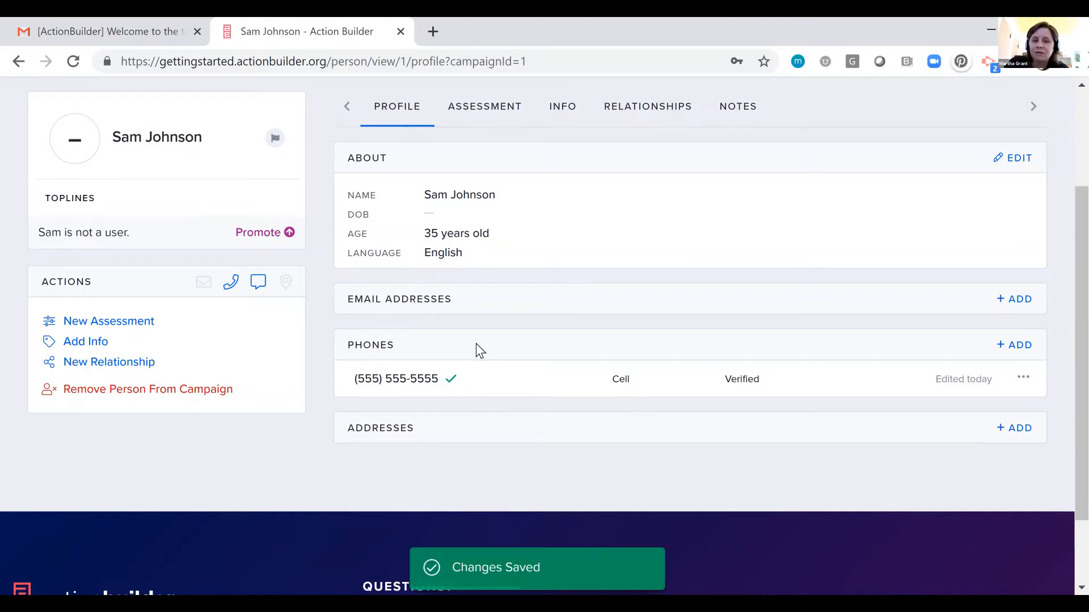
Add a second phone number to the profile with the type Home and save it.
click(1014, 345)
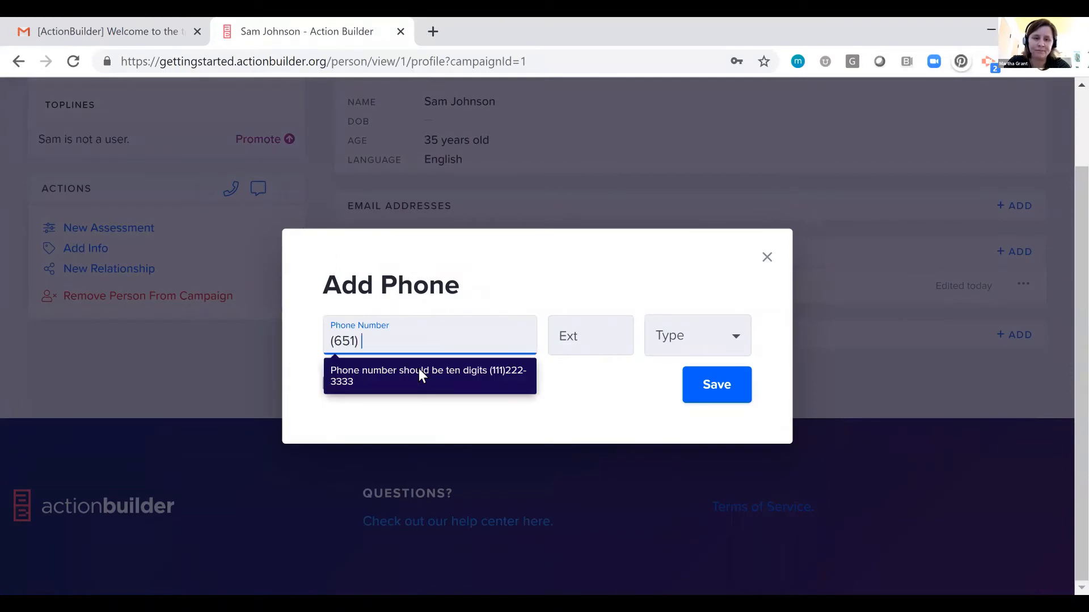
click(715, 384)
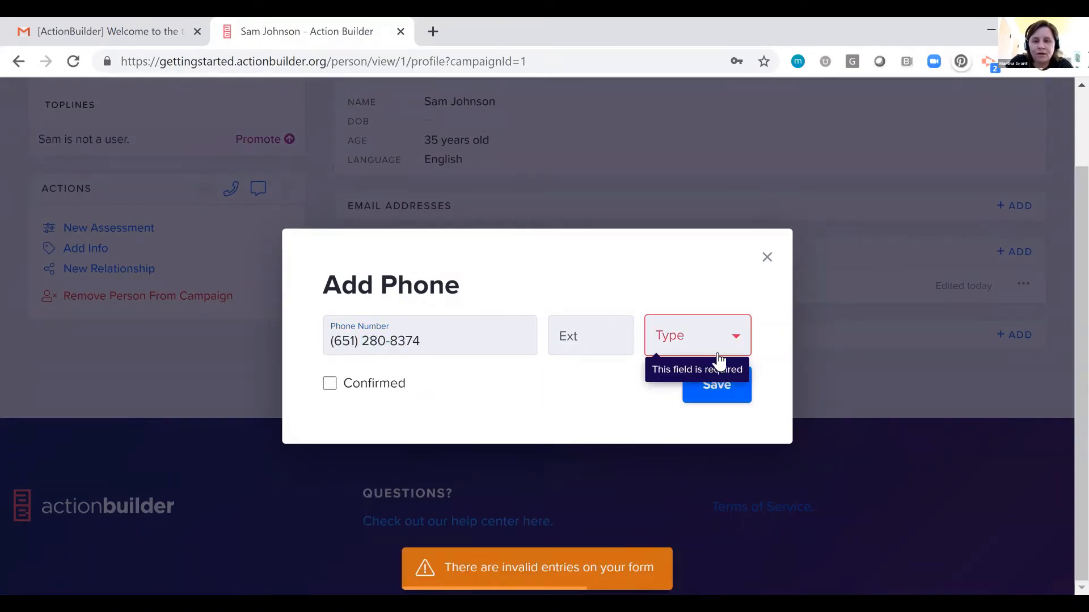
click(717, 358)
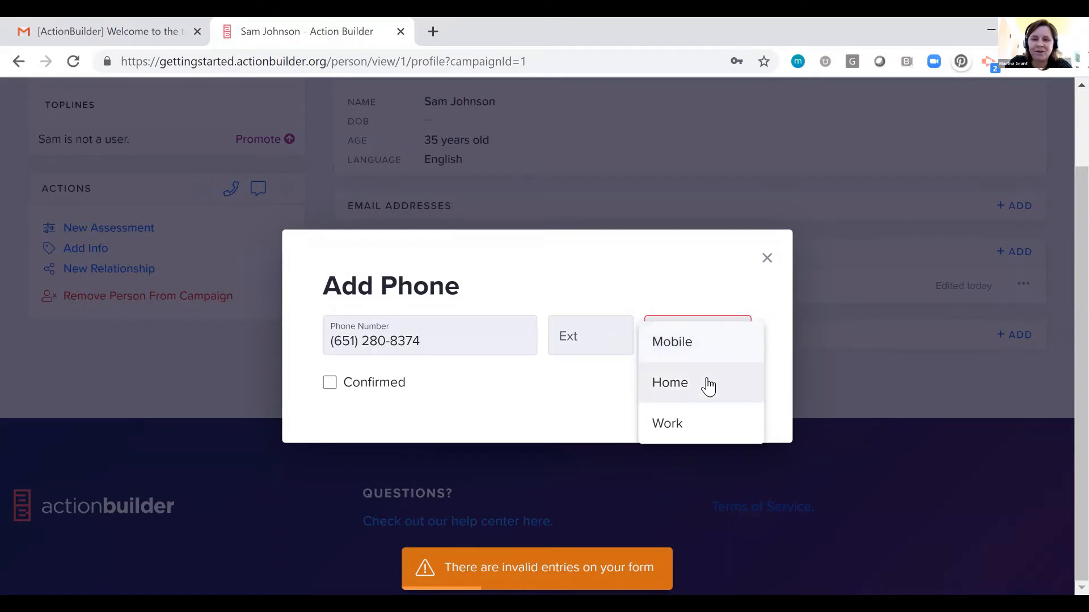
click(709, 385)
click(722, 384)
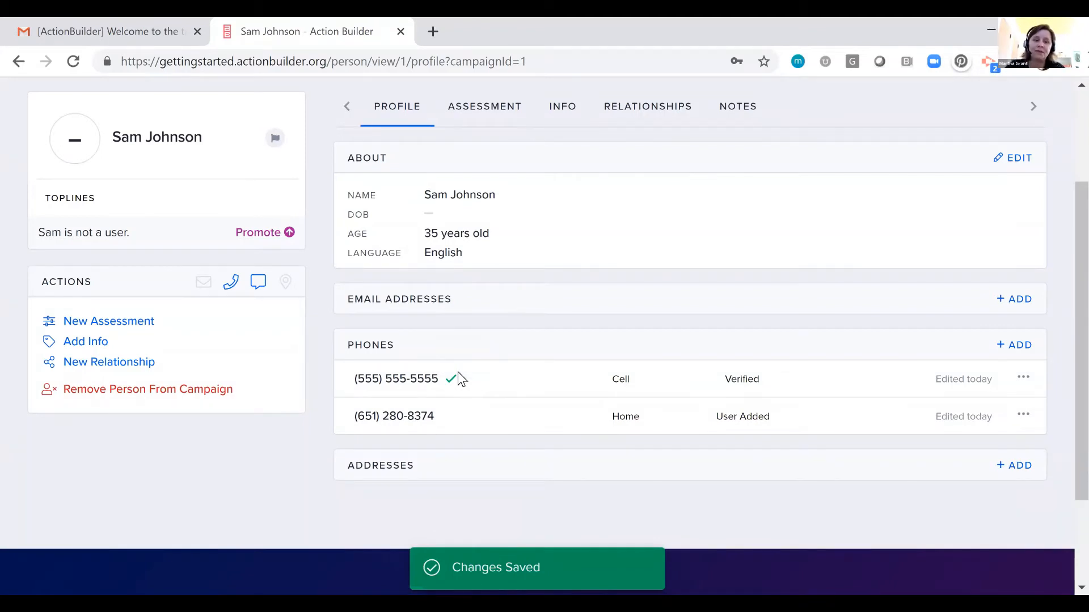
Check the call and text message options offered for the person's phone number.
click(228, 287)
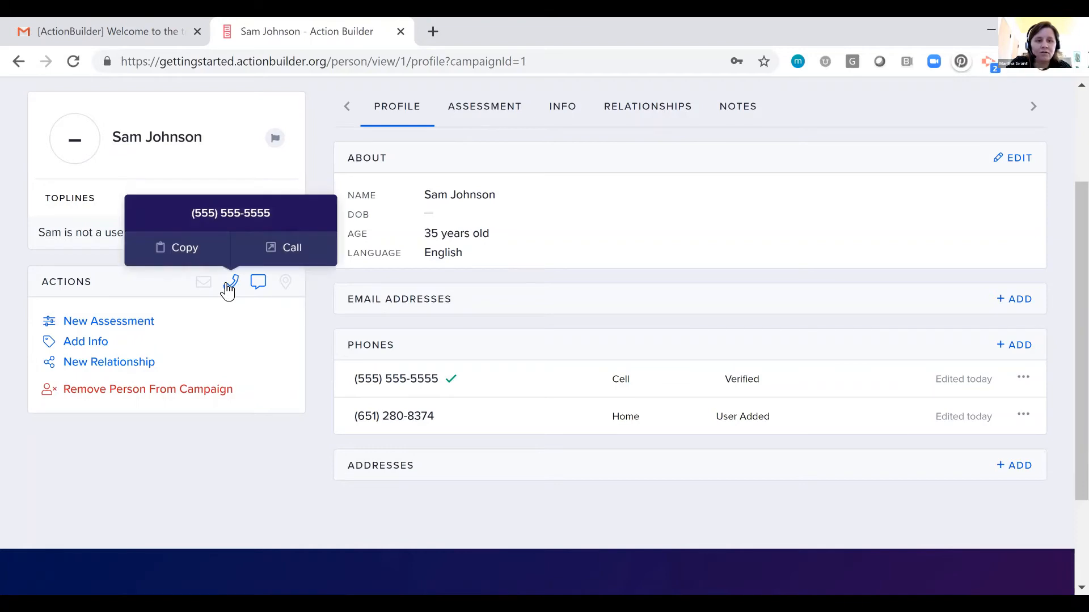
click(263, 285)
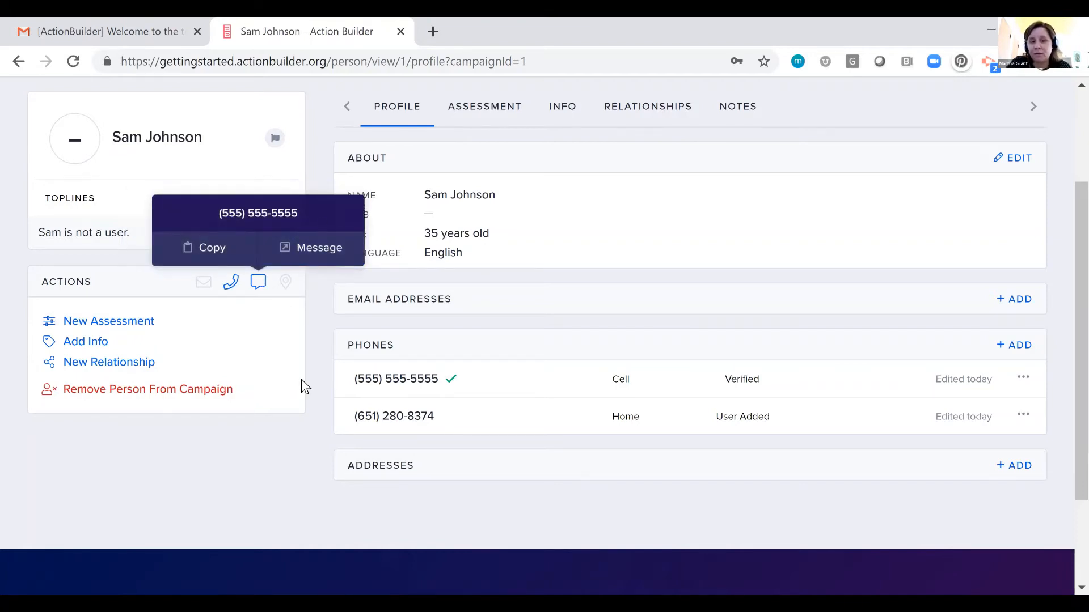
click(311, 399)
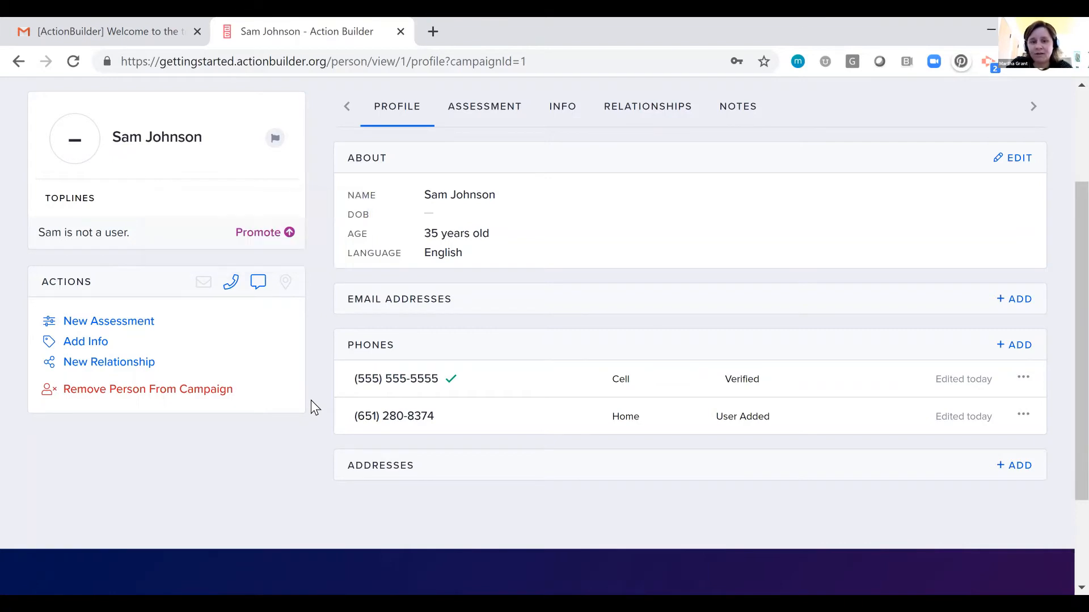
Mark the person's Home phone number as bad and accept the confirmation.
click(1027, 414)
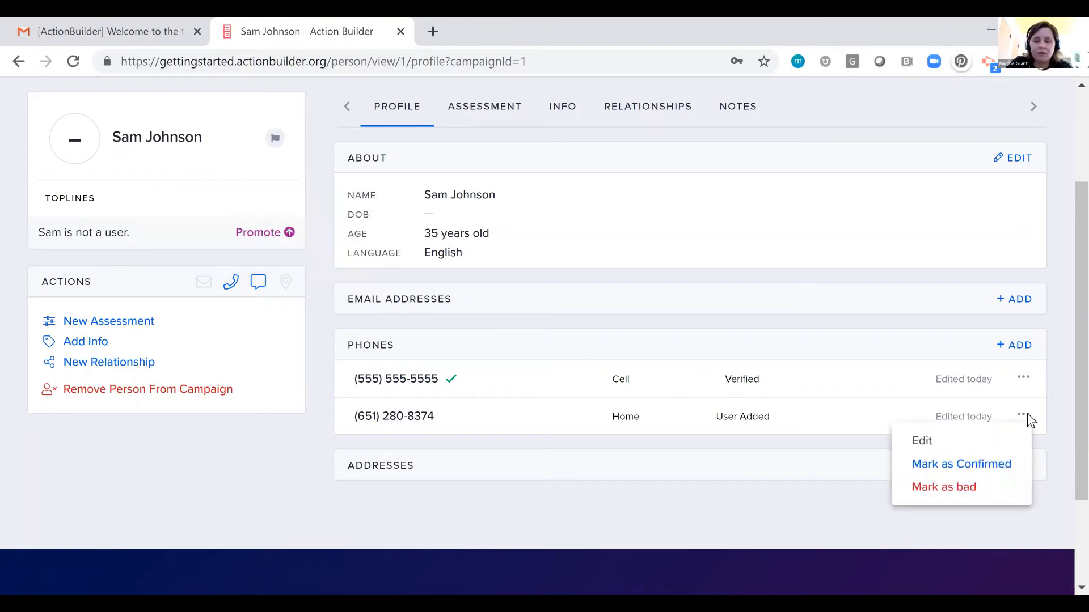
click(946, 489)
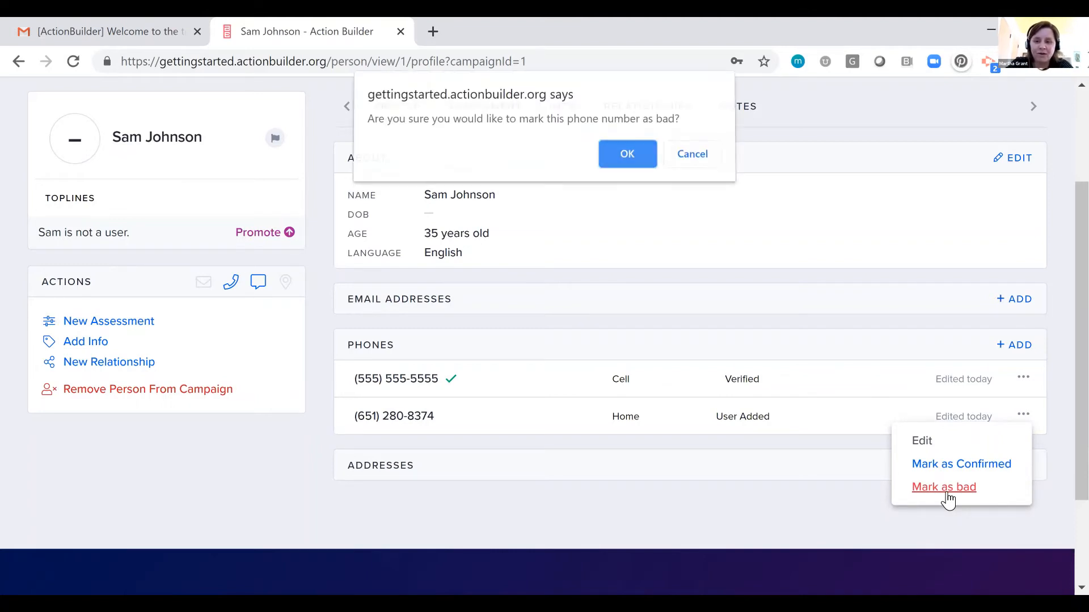
click(628, 159)
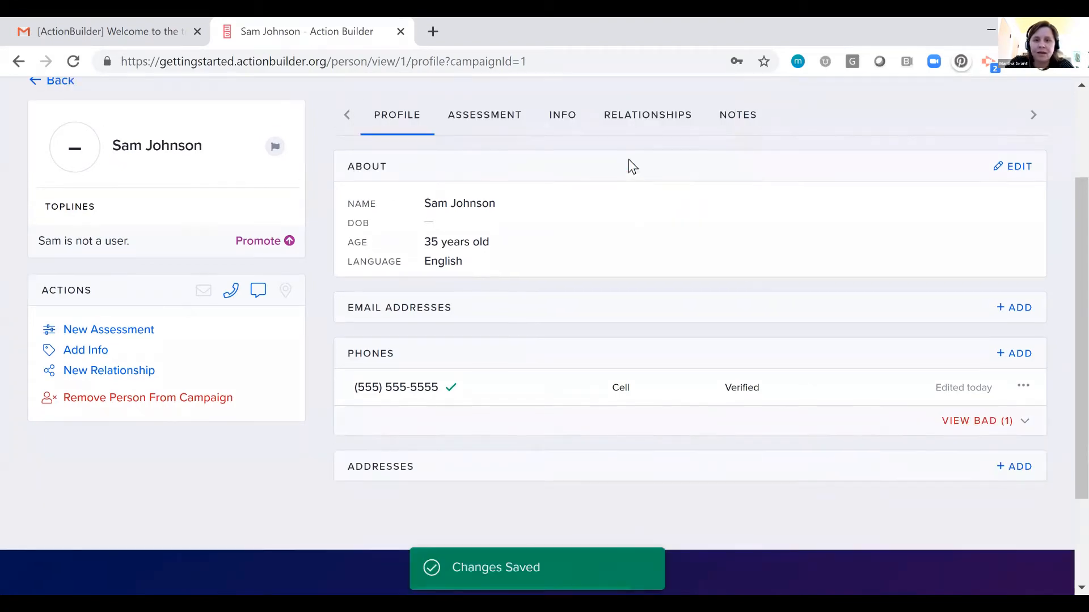
scroll(1016, 311, up, 3)
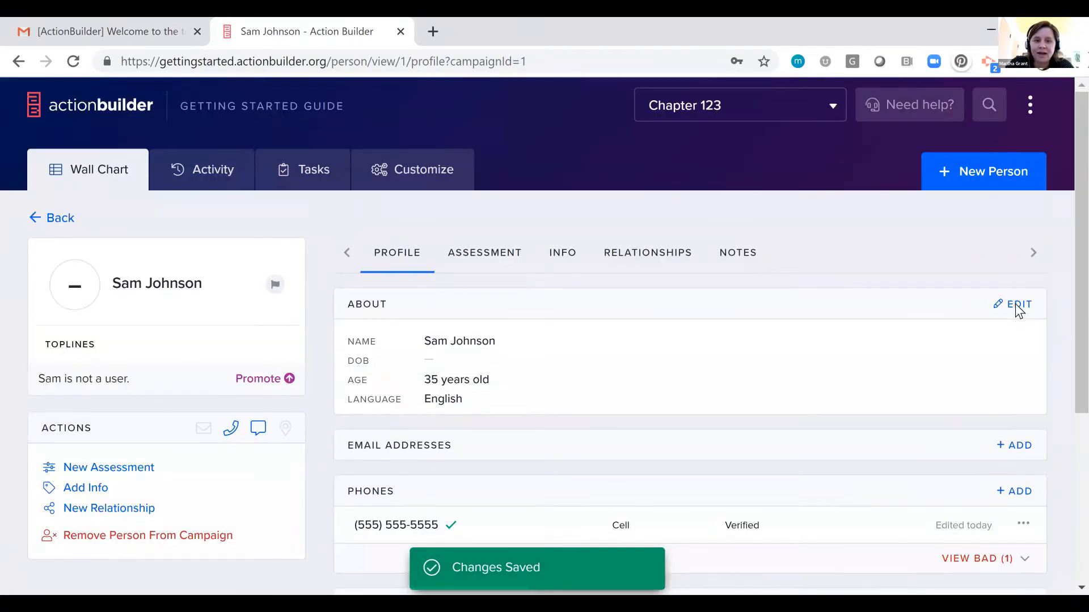
click(1016, 309)
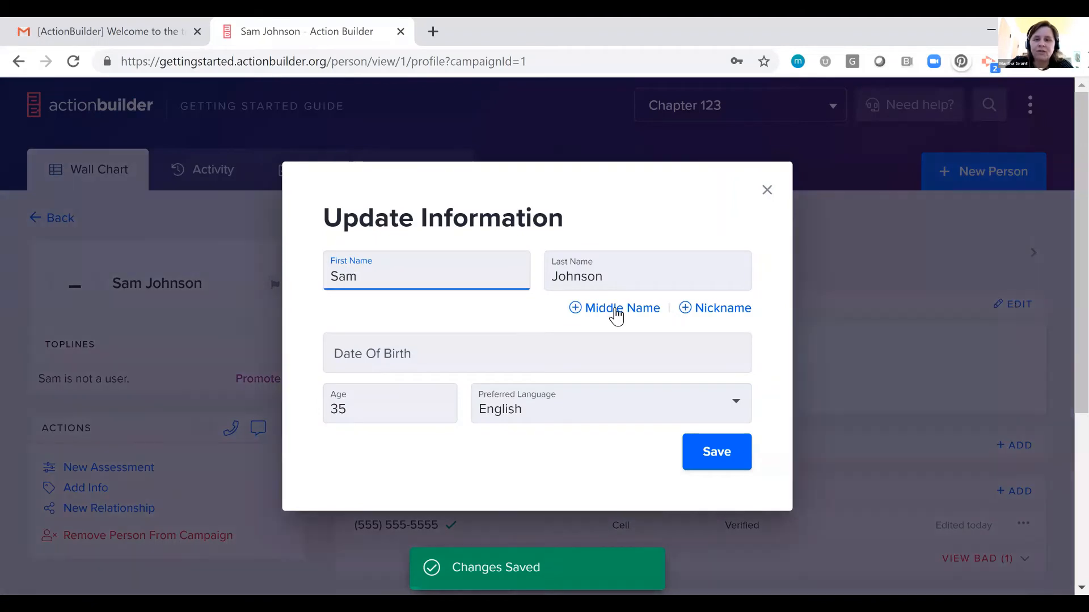
click(873, 351)
click(873, 350)
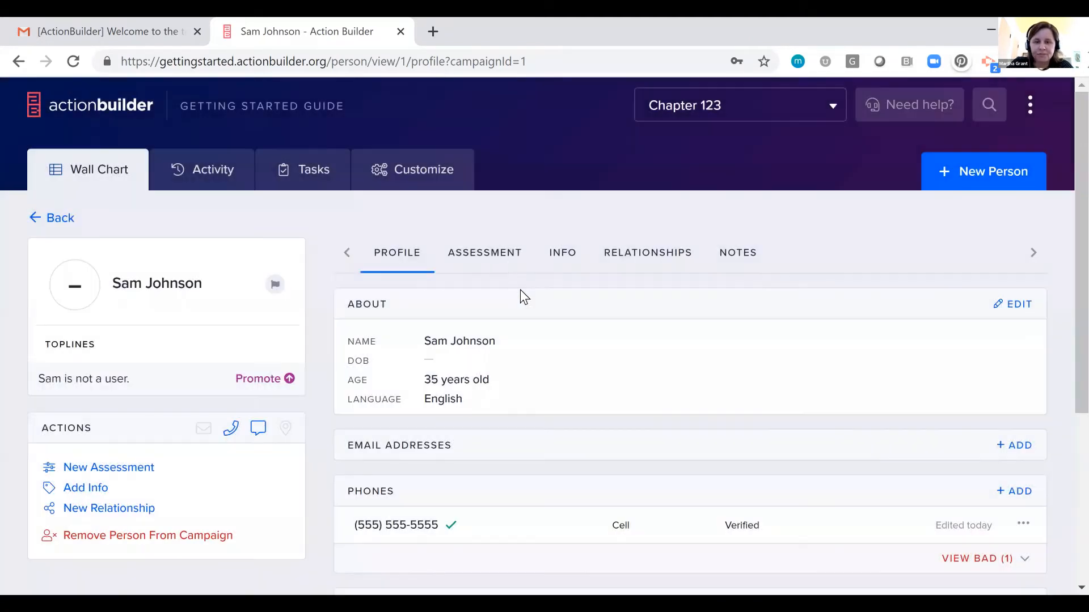
Assess the person as 3 Engaged Volunteer and review the assessment history.
click(496, 260)
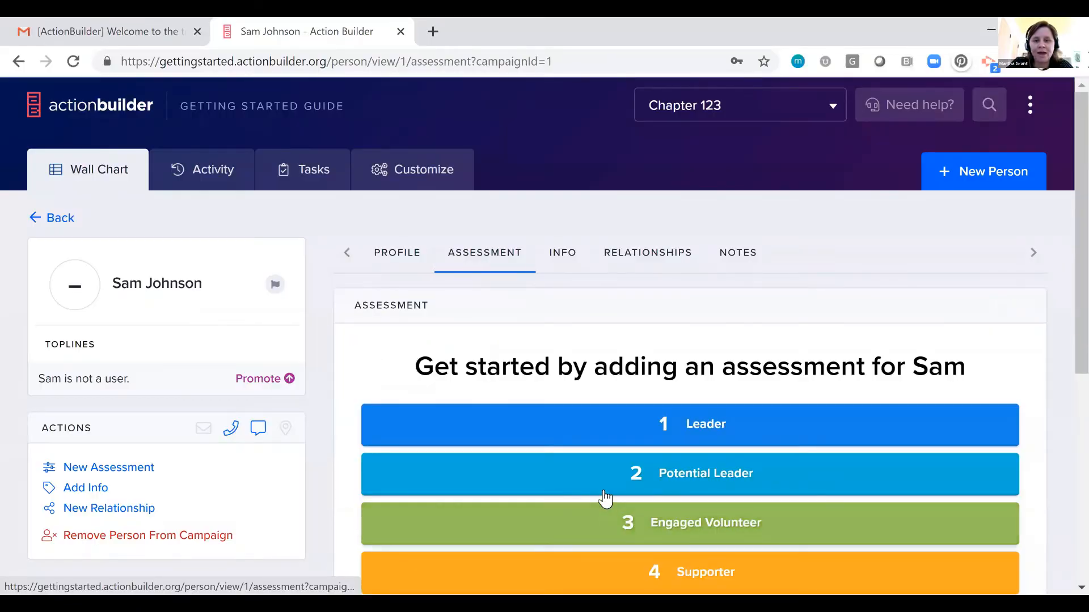
scroll(605, 499, down, 3)
scroll(603, 498, up, 2)
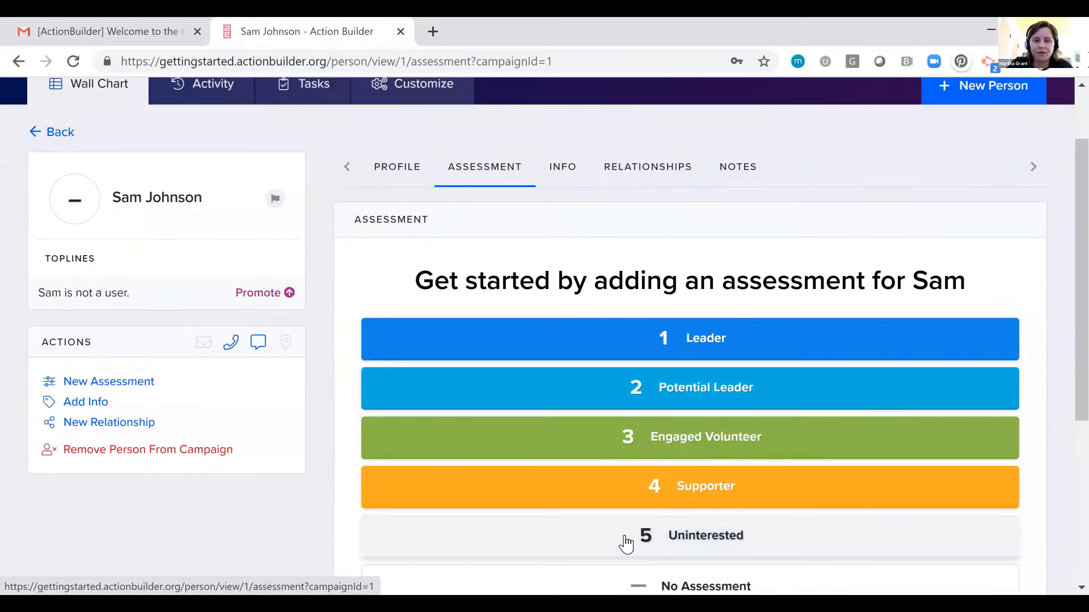
click(615, 436)
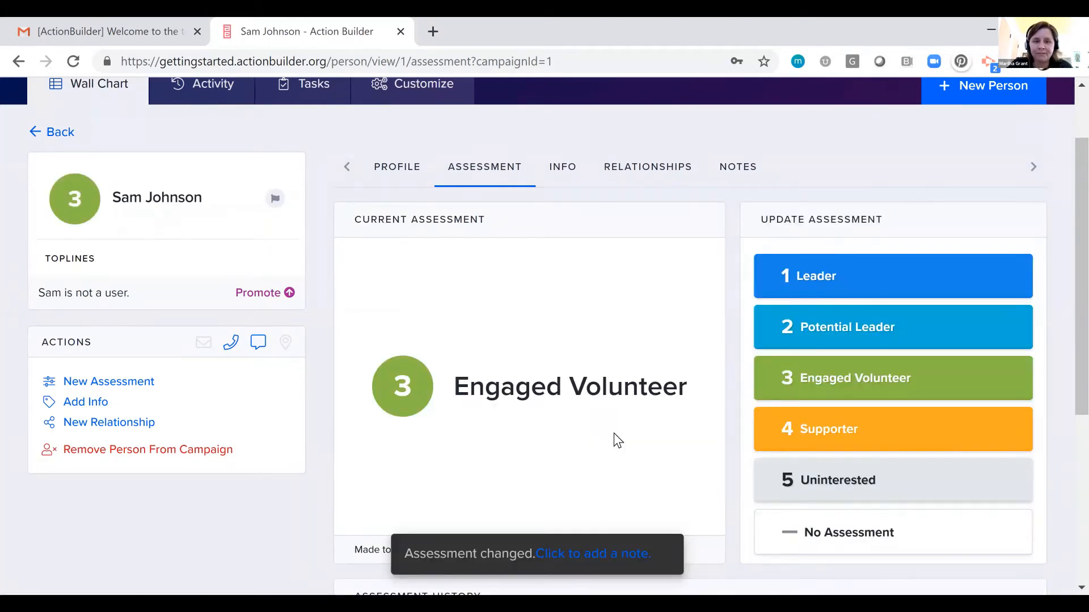
scroll(540, 233, up, 2)
scroll(374, 436, down, 4)
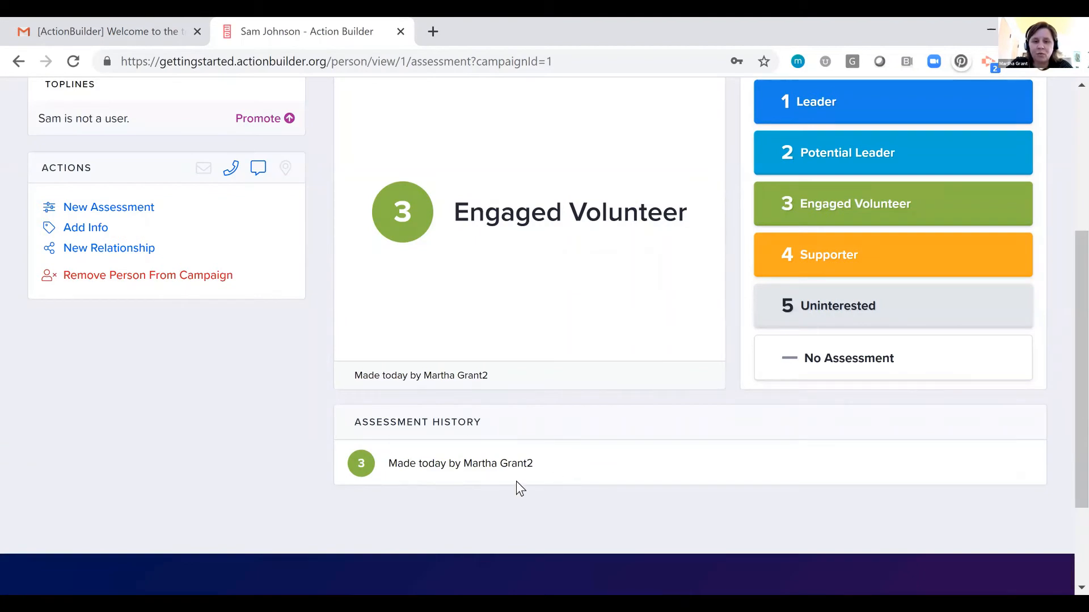
scroll(490, 445, up, 3)
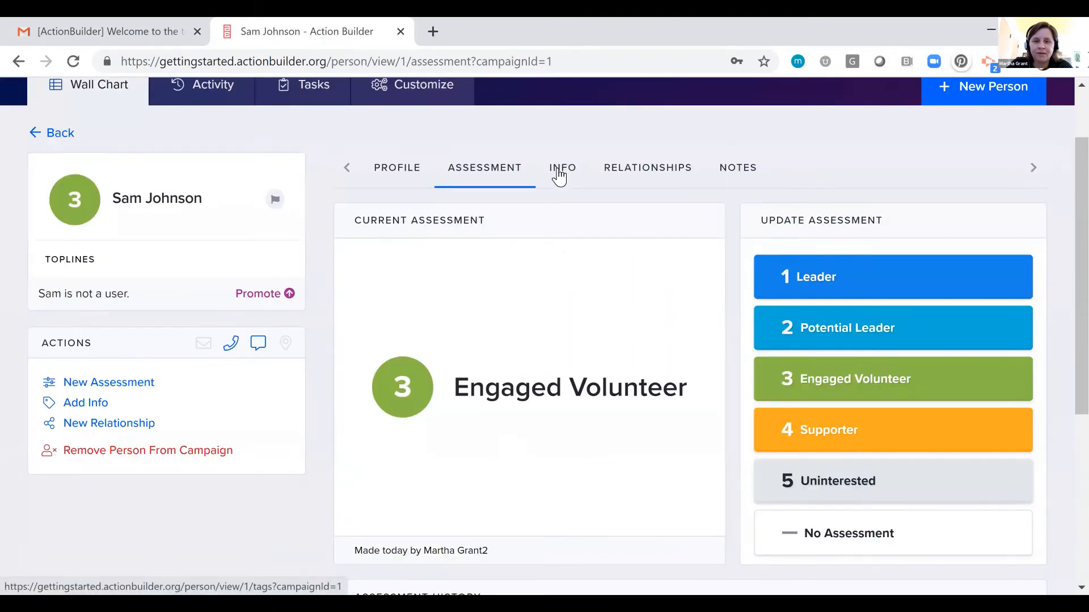
Add Monday and Saturday as the person's Availability responses in their info and save them without notes.
click(557, 169)
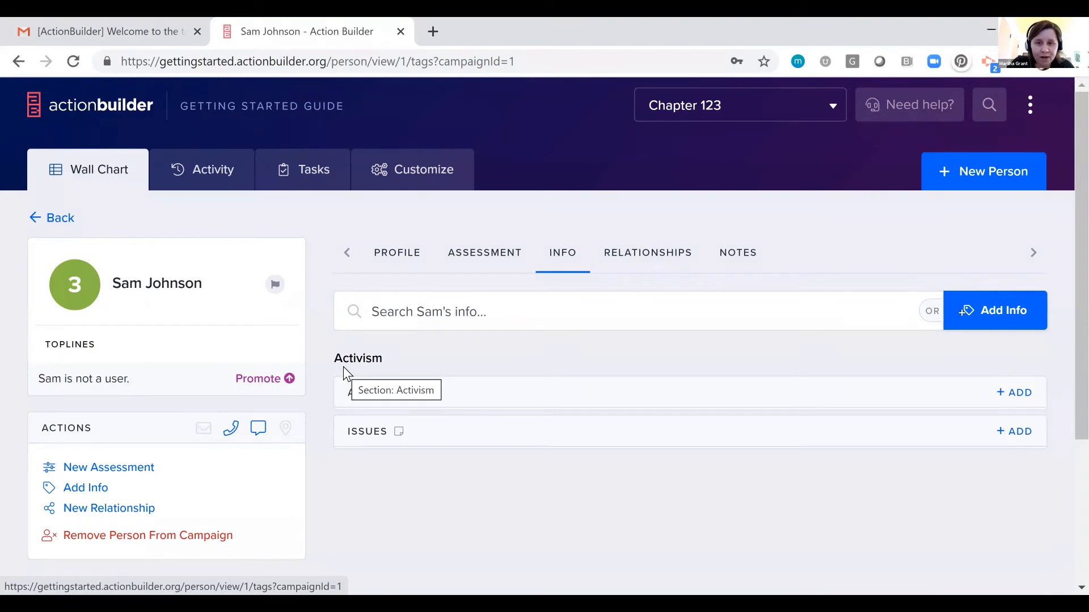
click(1024, 393)
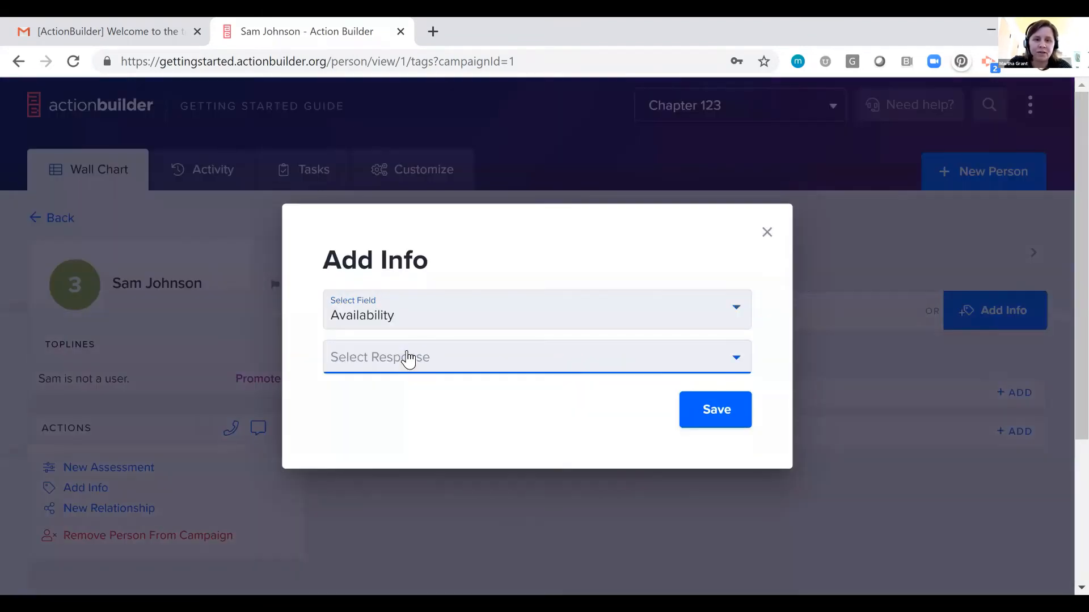
click(407, 356)
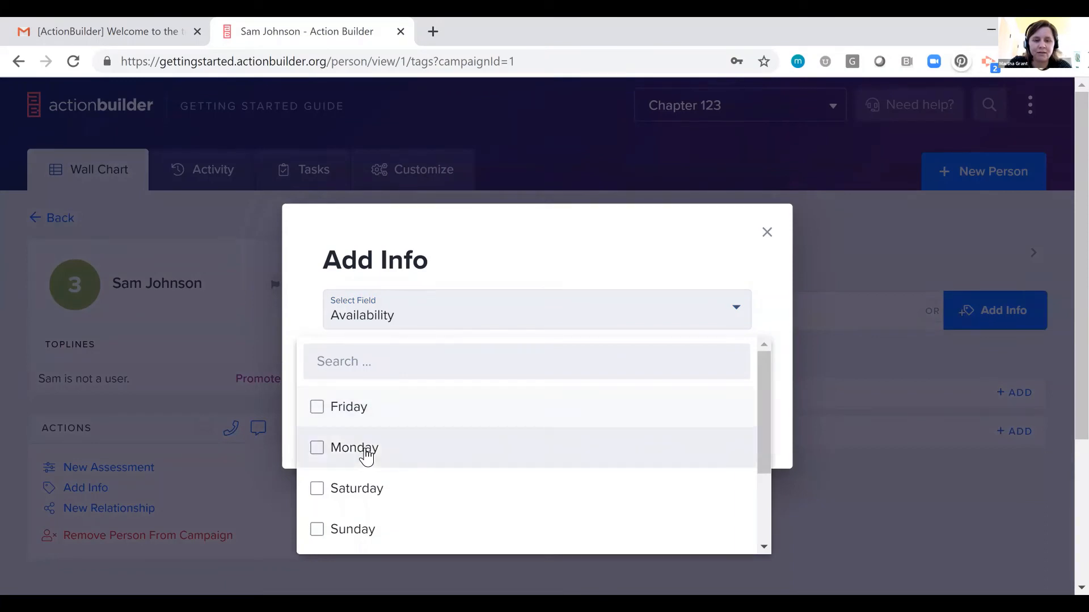
click(366, 450)
click(357, 492)
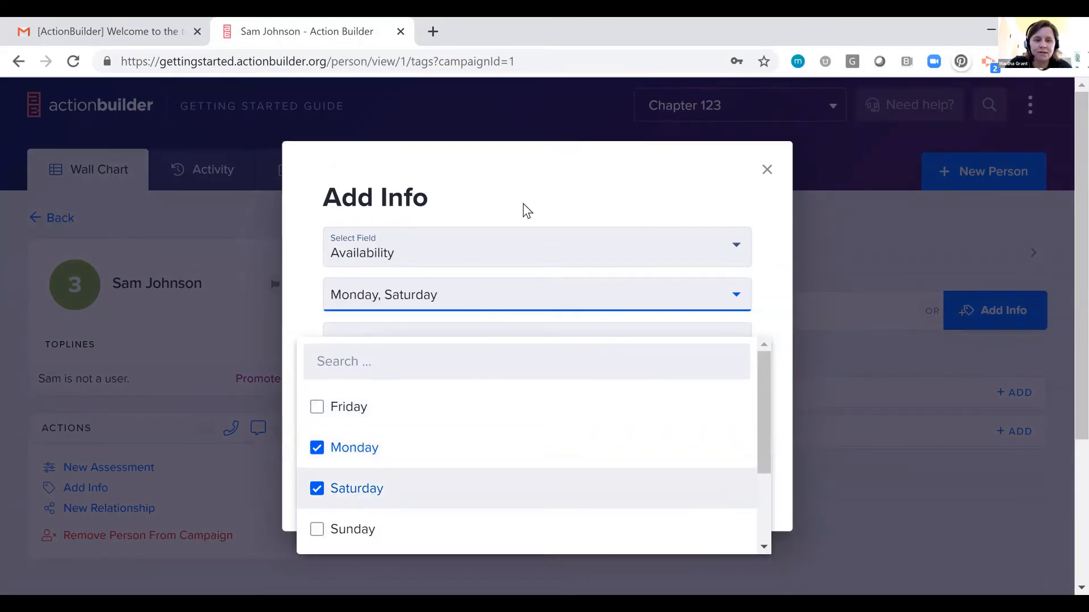
click(549, 157)
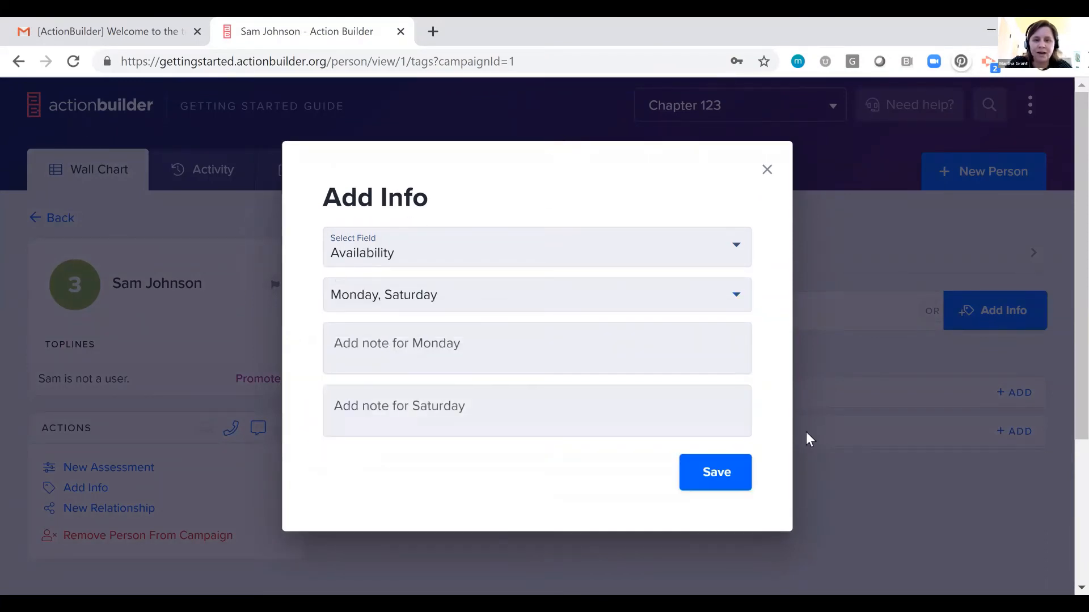
click(726, 485)
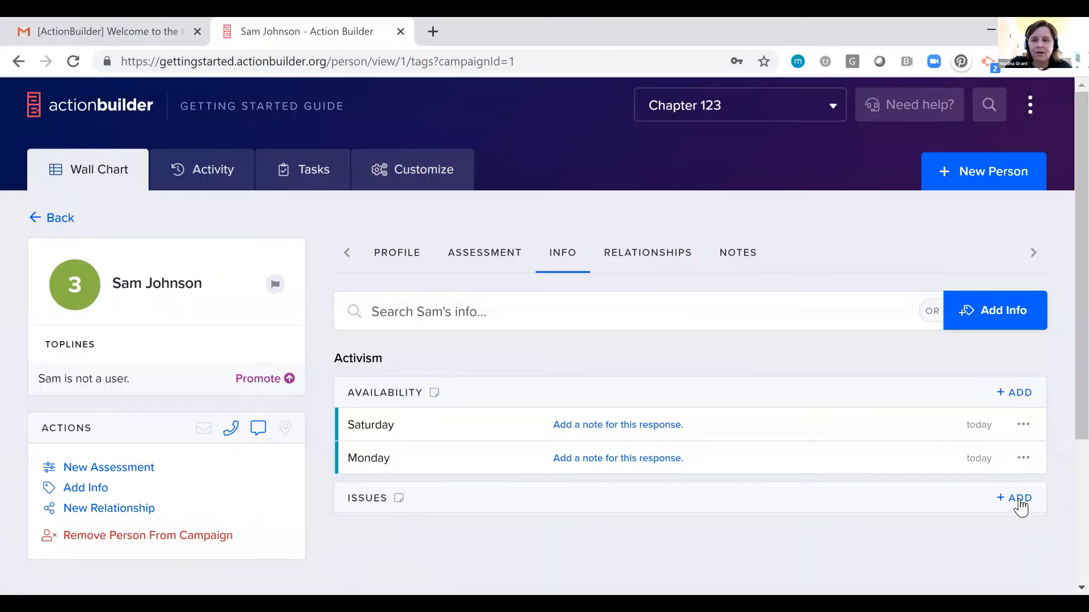
Add Education and Racial Justice as the person's Issues responses and save them.
click(1019, 500)
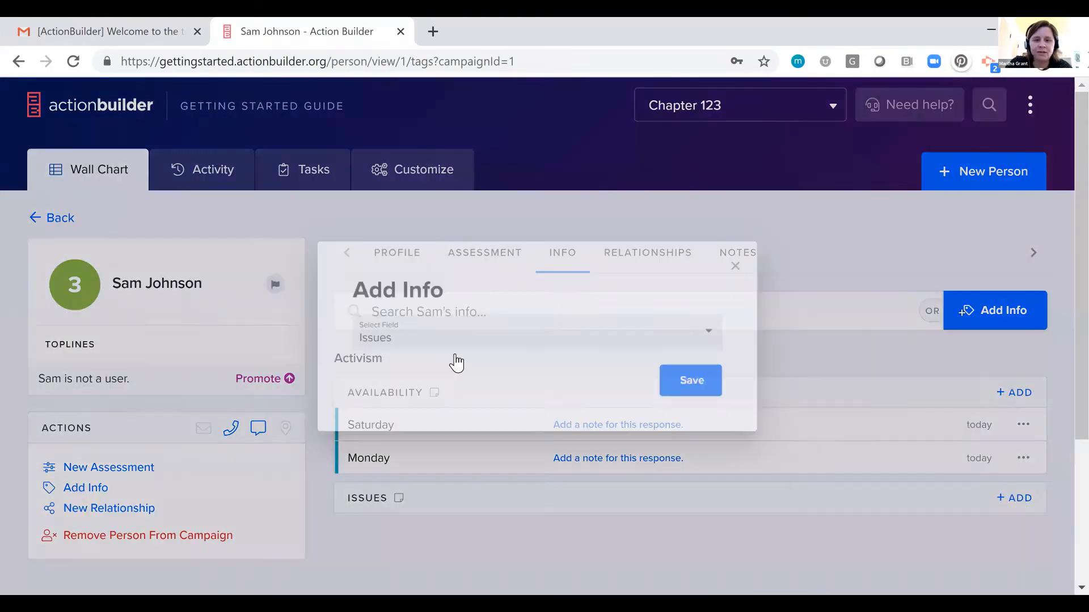
click(457, 354)
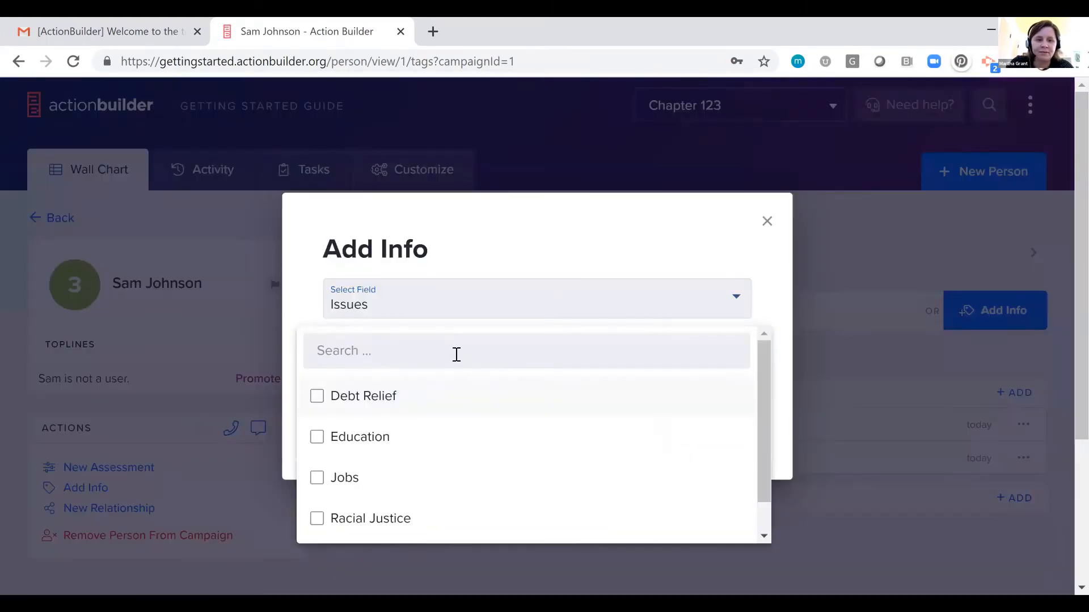
click(396, 440)
click(395, 520)
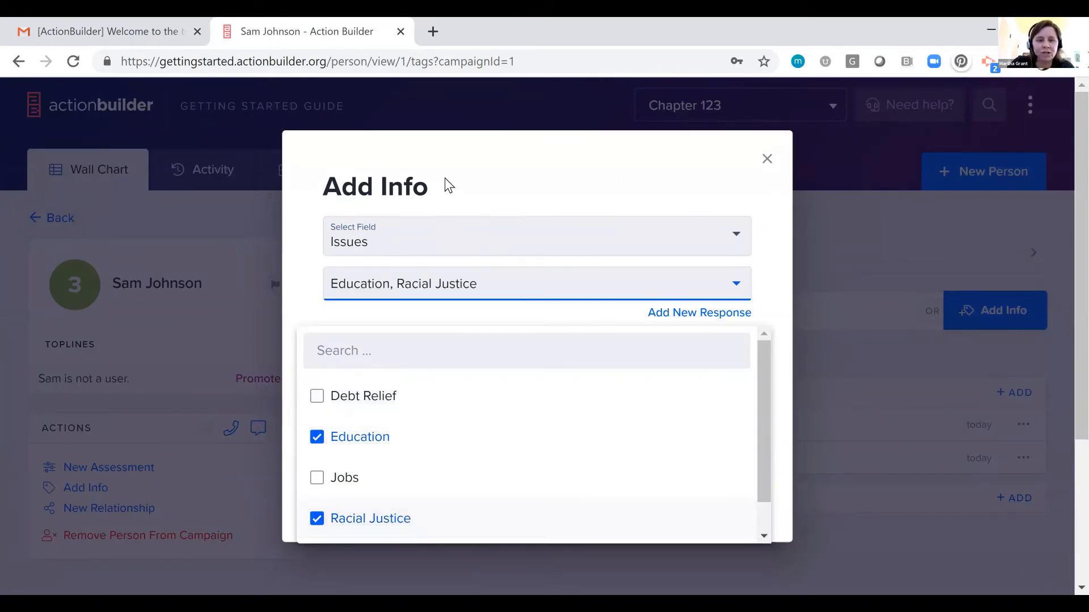
click(470, 154)
click(721, 486)
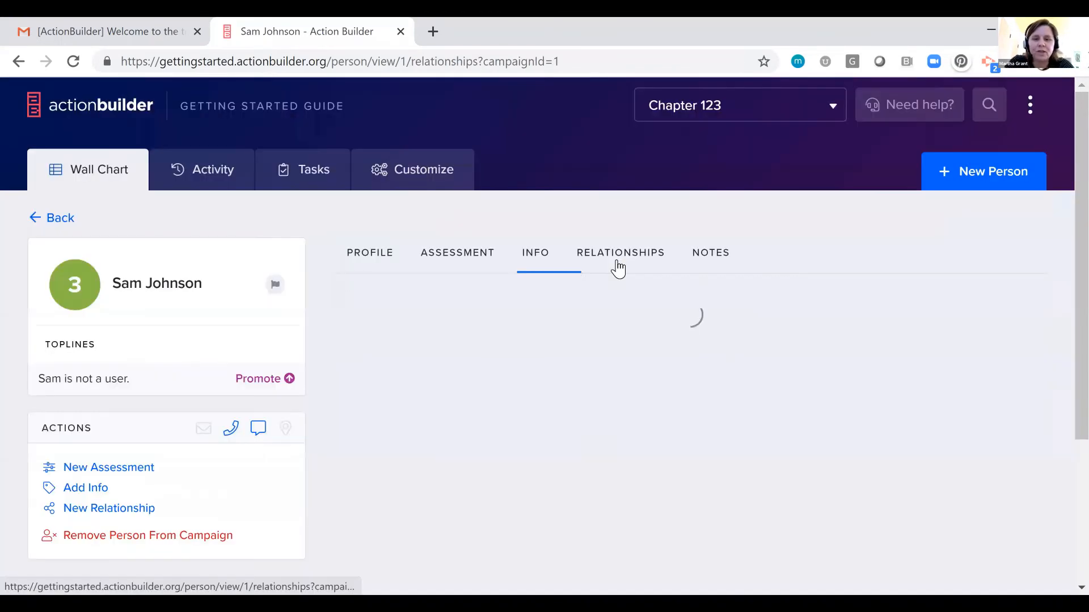
Review the person's relationships and notes sections, and view the blank new note form without saving a note.
click(618, 258)
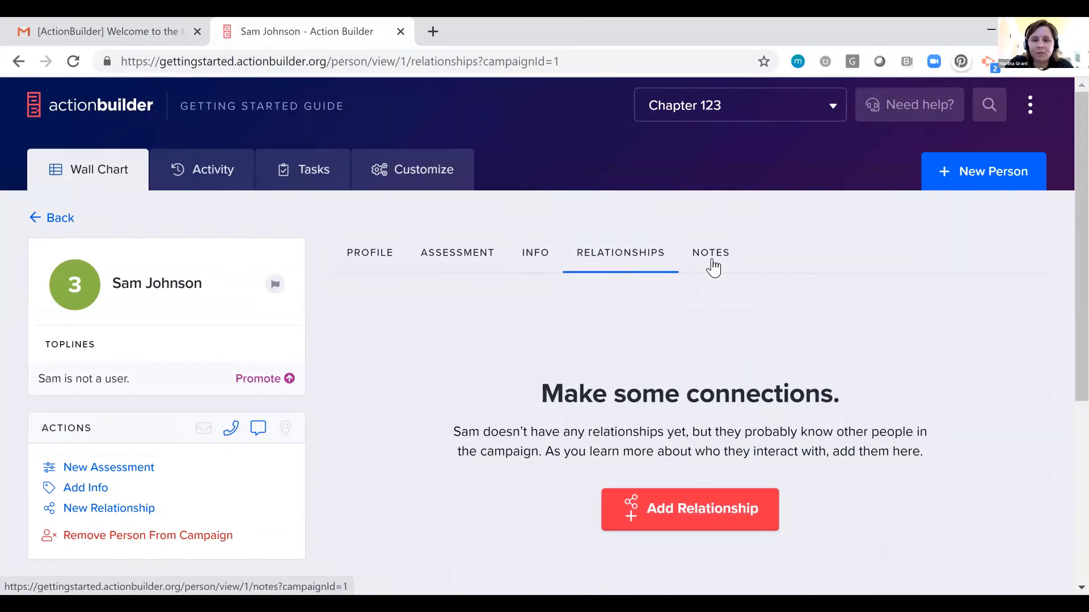
click(712, 263)
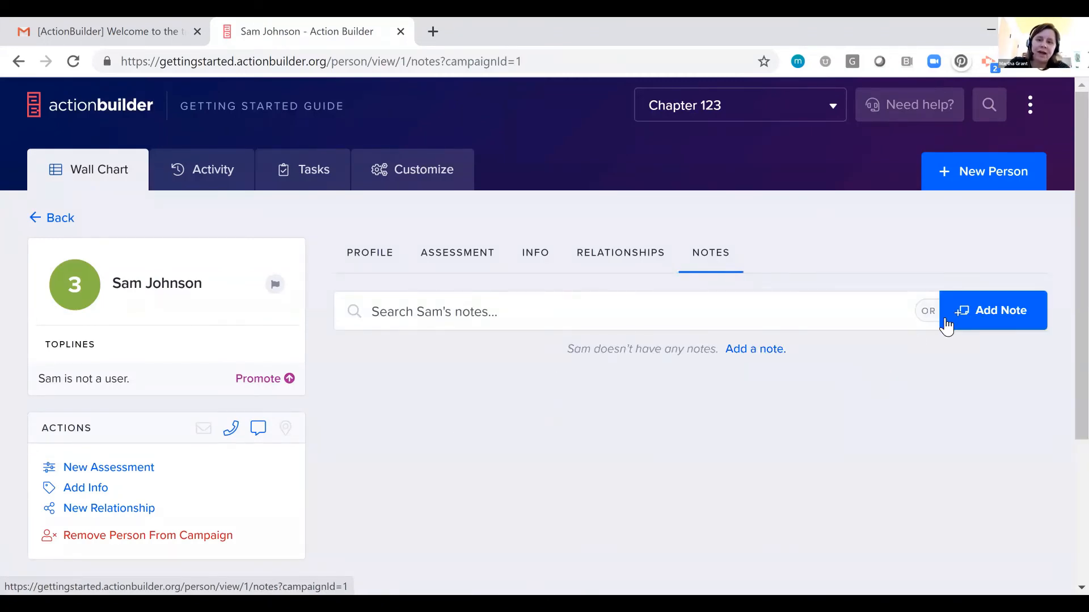
click(976, 321)
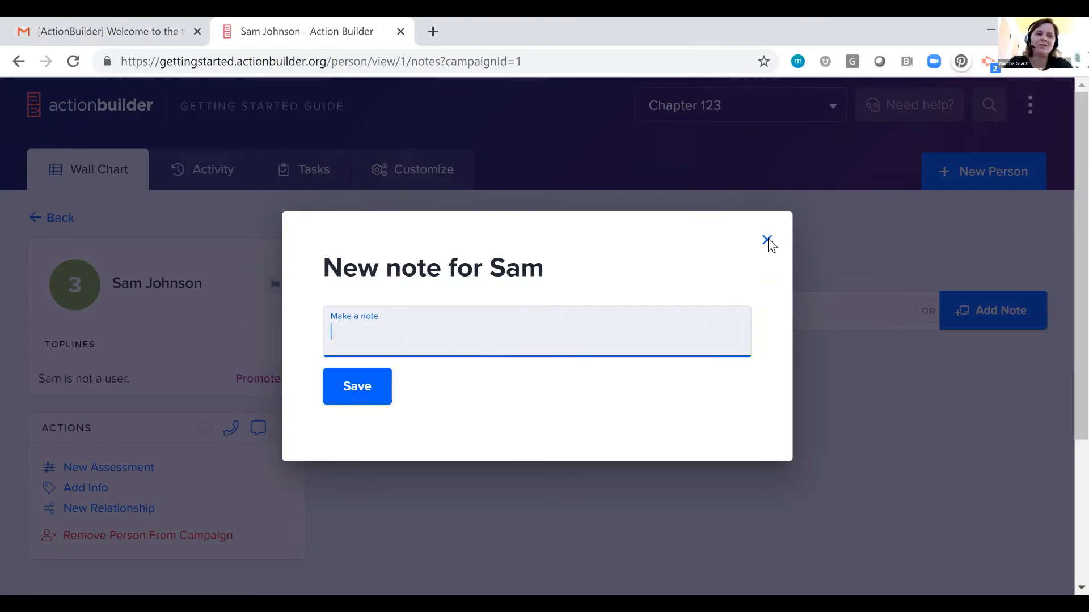
click(768, 239)
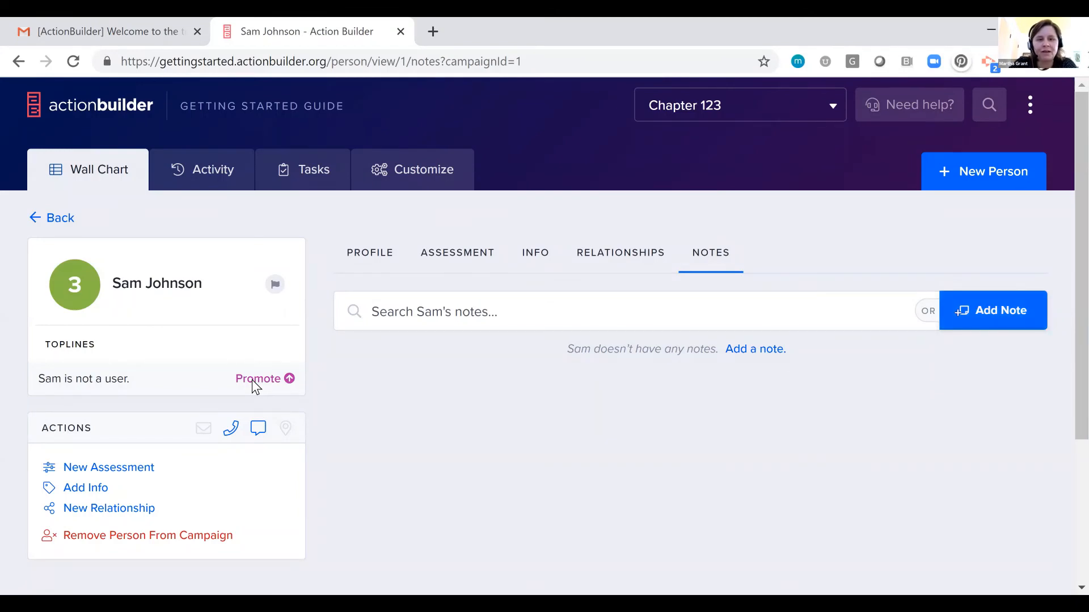
Start promoting the person to a user account and assign them The Environment from Issues within Chapter 123.
click(252, 380)
click(404, 243)
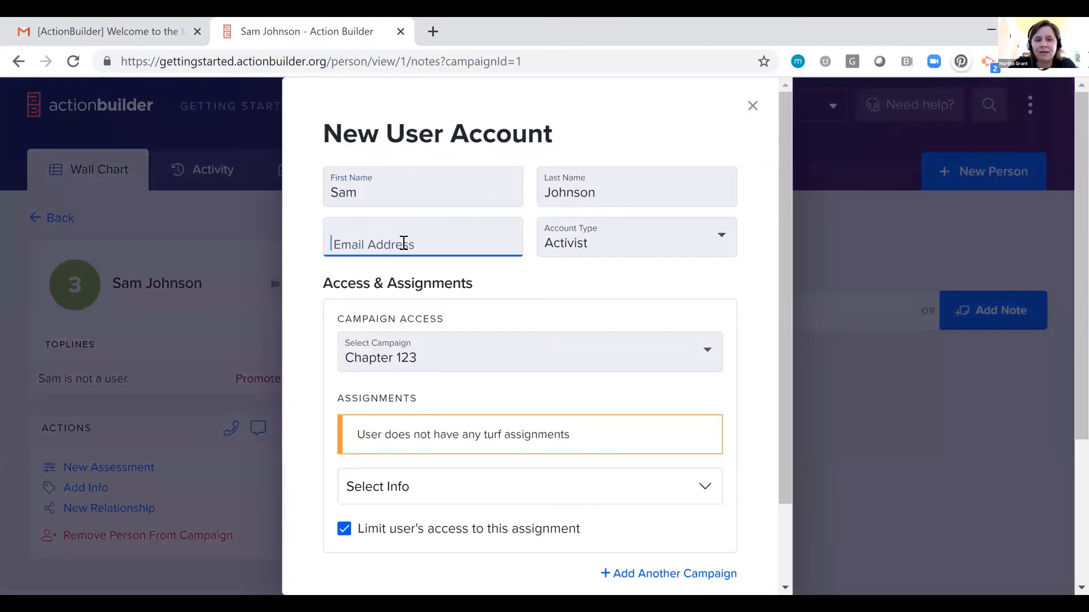
scroll(529, 446, down, 2)
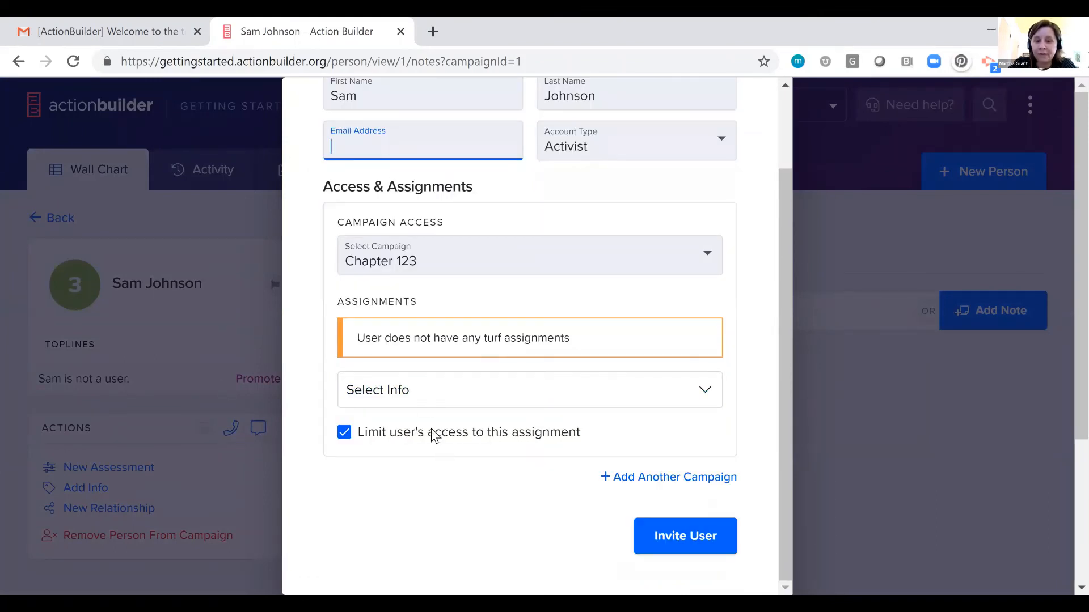
click(423, 391)
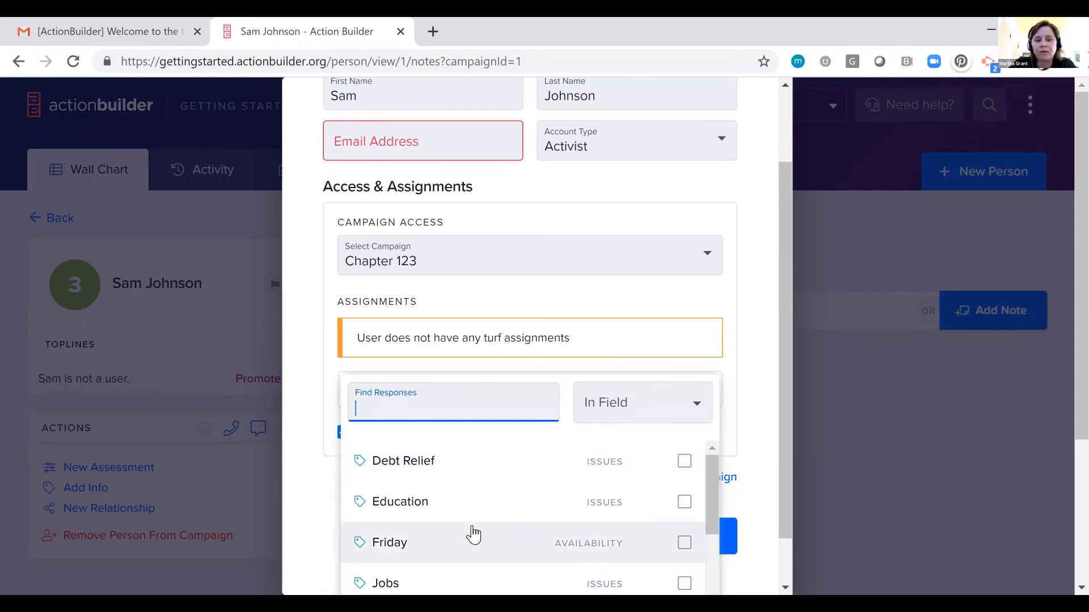
scroll(465, 533, down, 5)
scroll(476, 512, up, 1)
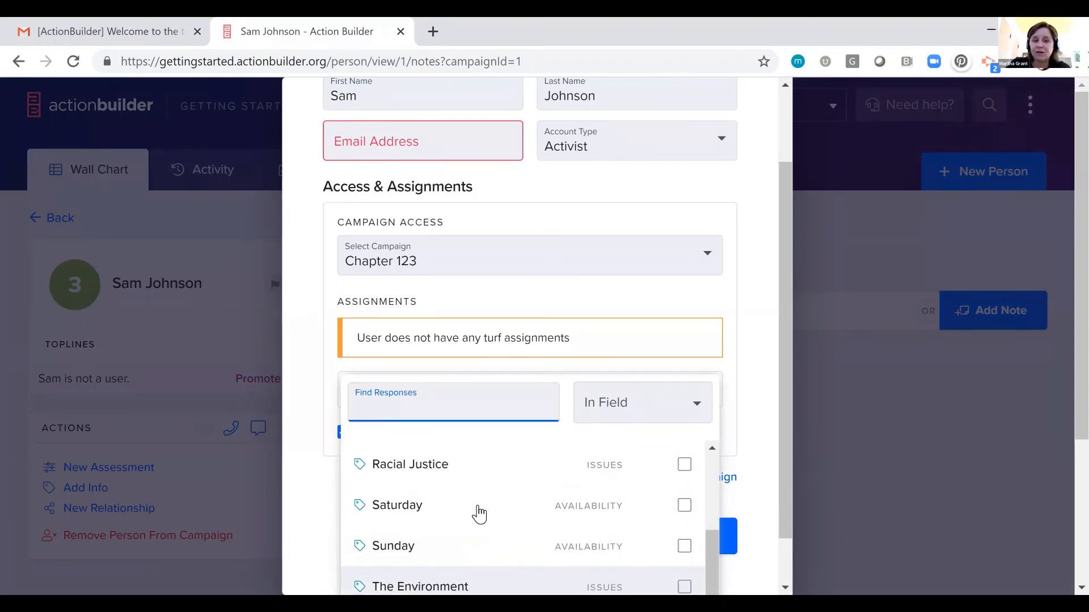
scroll(448, 519, down, 1)
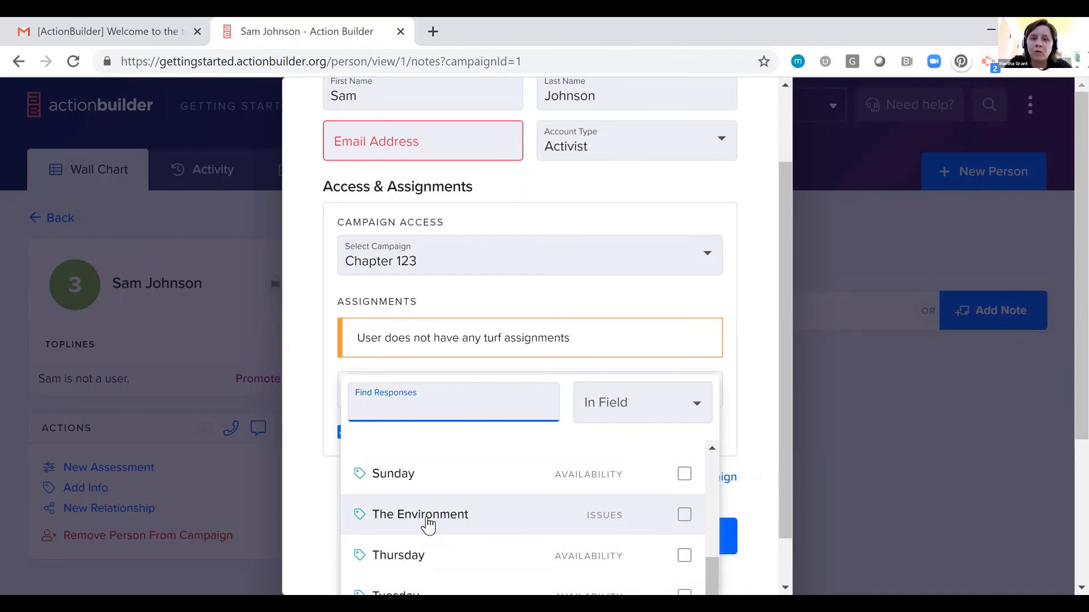
click(428, 526)
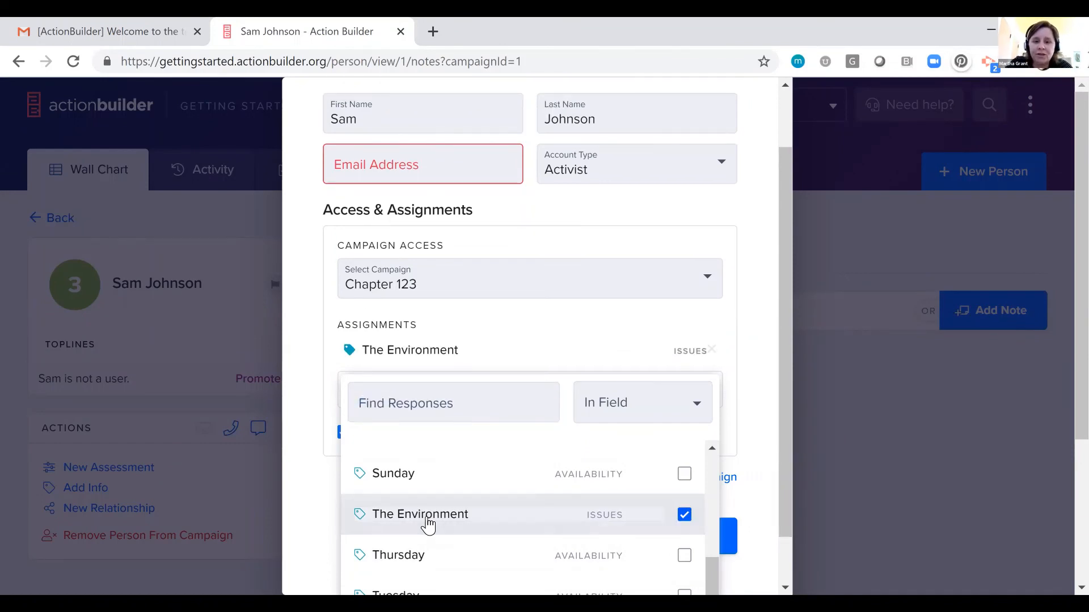
click(302, 409)
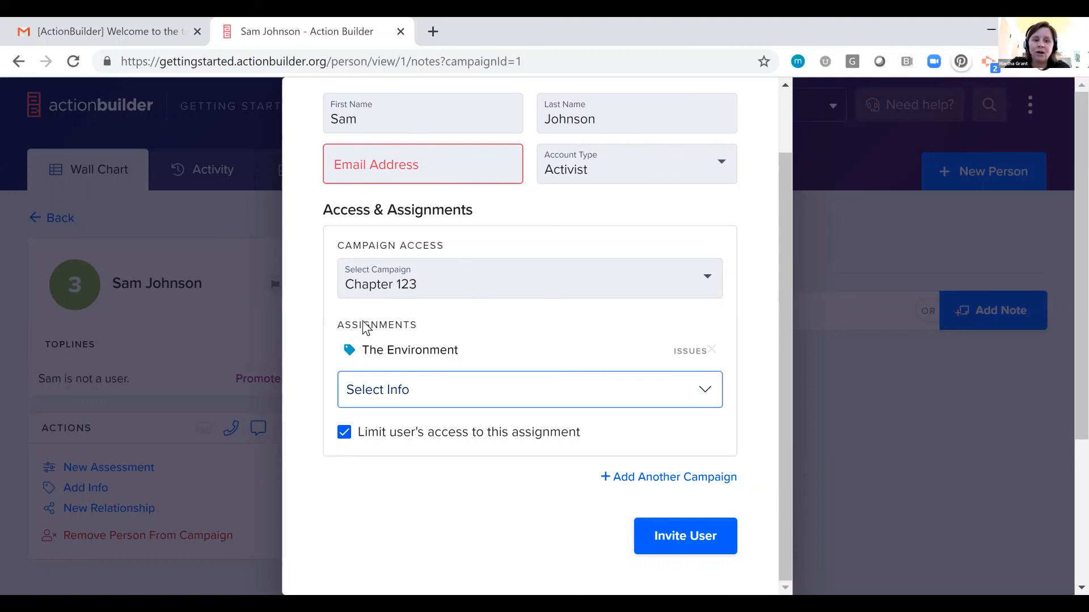
scroll(581, 440, up, 2)
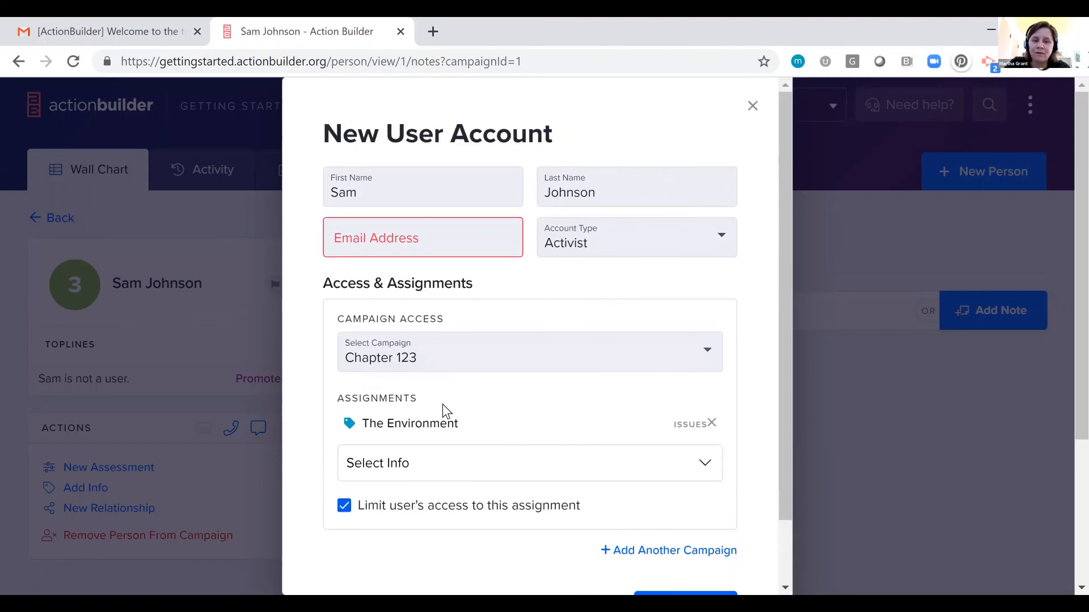